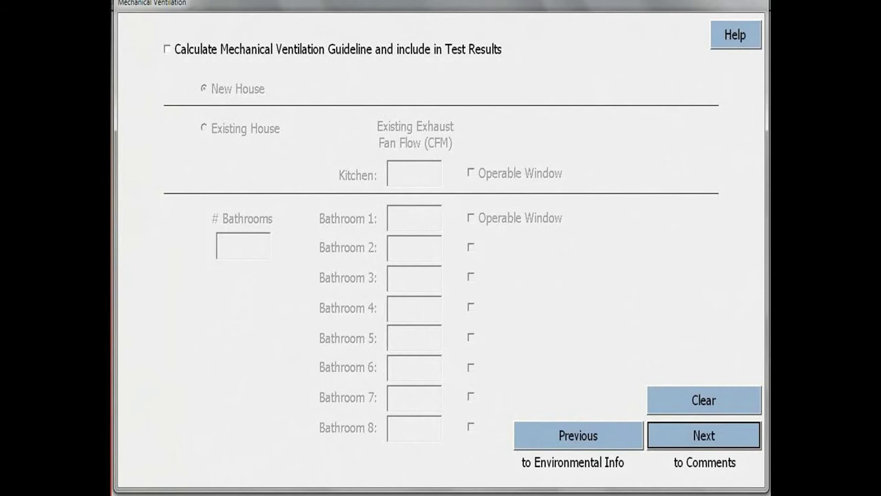
# Switch from the TECTITE form back to PowerPoint's ASHRAE Standard 62.2 ventilation-rates slide.
pyautogui.hotkey('alt', 'Tab')
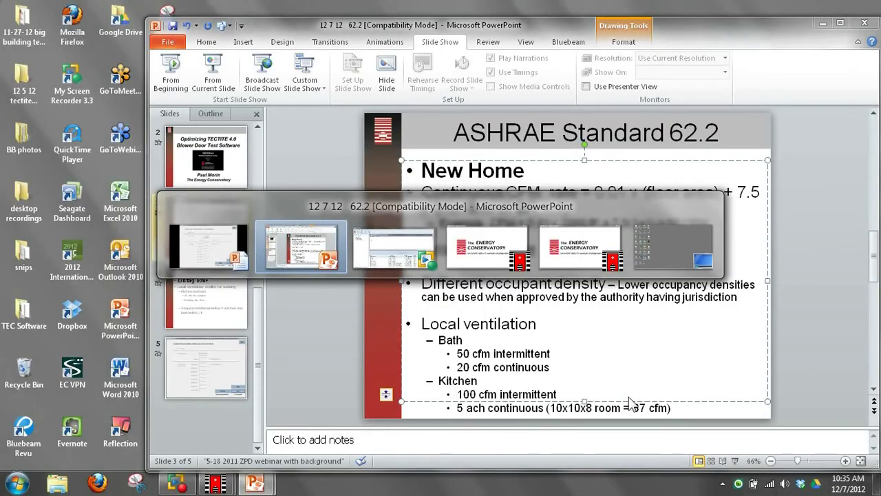
pyautogui.hotkey('alt', 'Tab')
pyautogui.hotkey('alt', 'Tab')
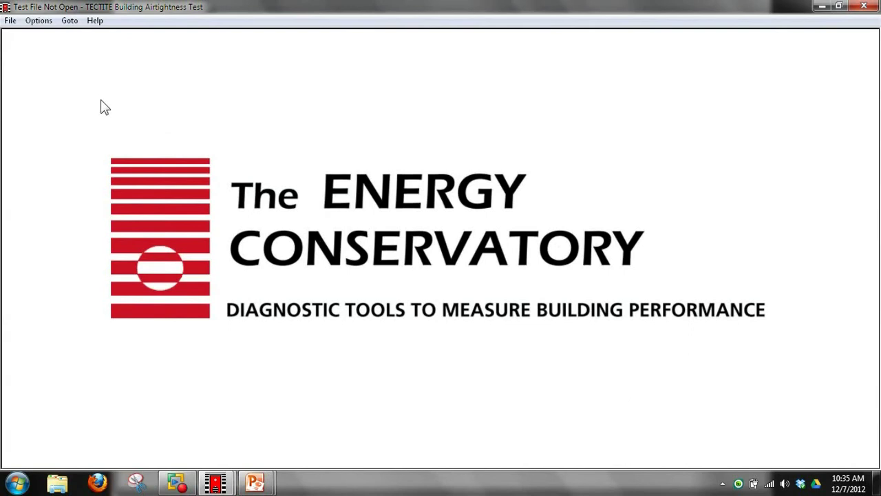
# Start a new blank test from the File menu.
pyautogui.click(11, 22)
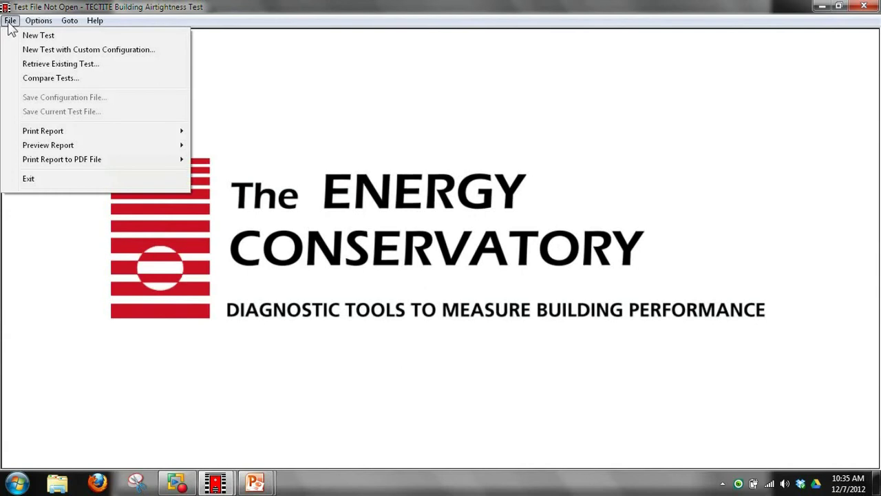
pyautogui.click(29, 36)
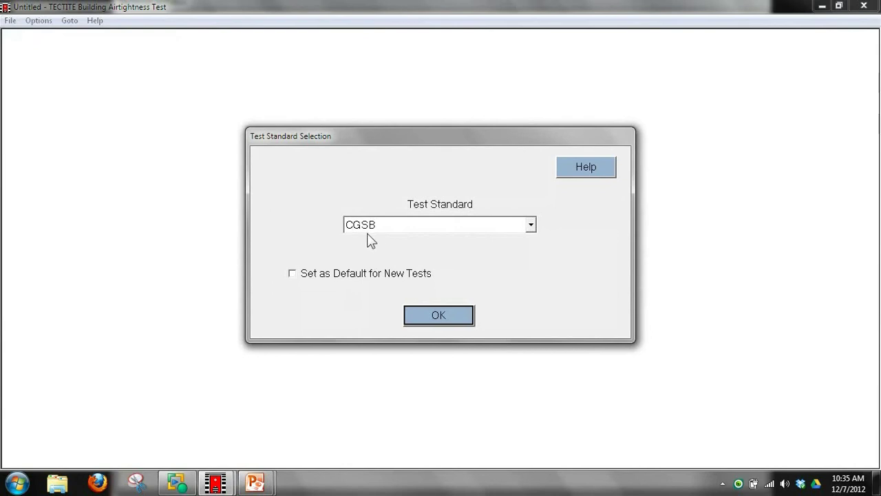
# Accept CGSB as the test standard and the default Model 3 (110V) fan equipment.
pyautogui.click(446, 317)
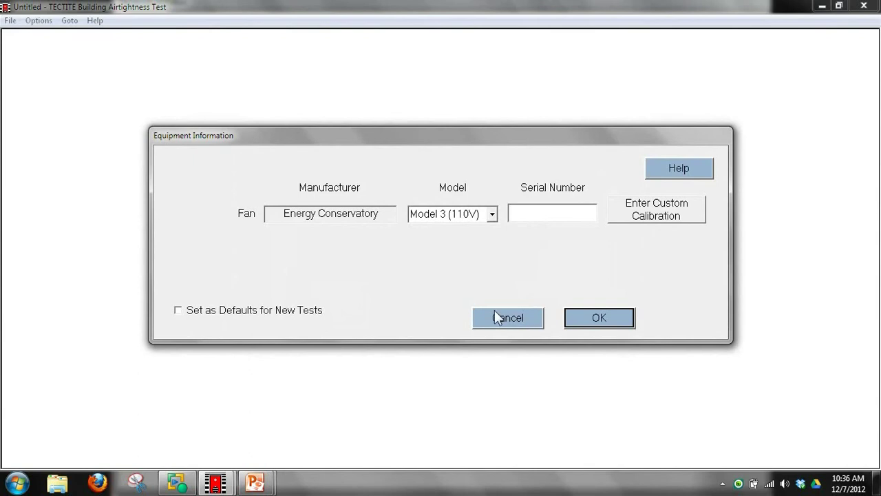
pyautogui.click(597, 313)
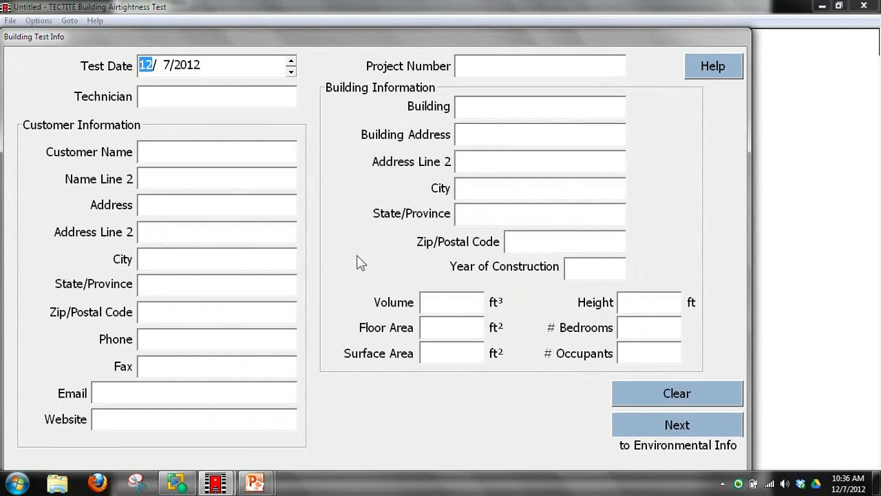
# Enter floor area 2000 ft², height 9 ft, 3 bedrooms and 1 occupant, then continue.
pyautogui.click(436, 331)
pyautogui.write('2000')
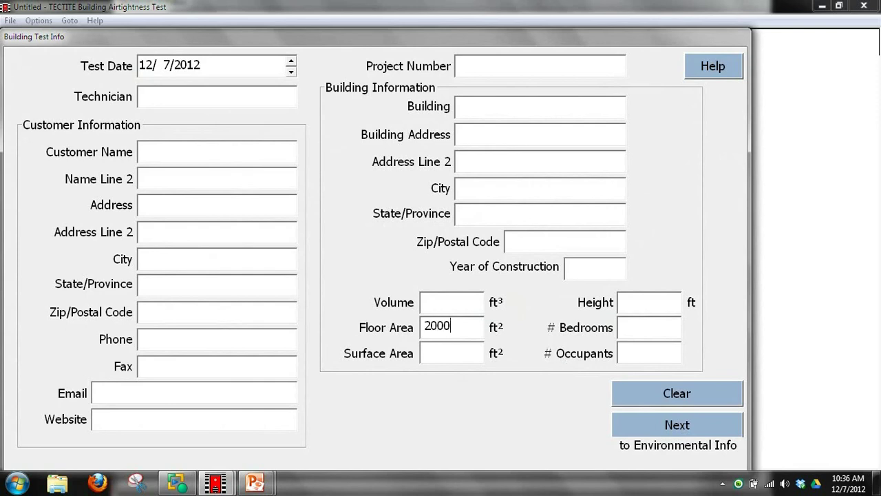
pyautogui.click(648, 301)
pyautogui.write('9')
pyautogui.press('Tab')
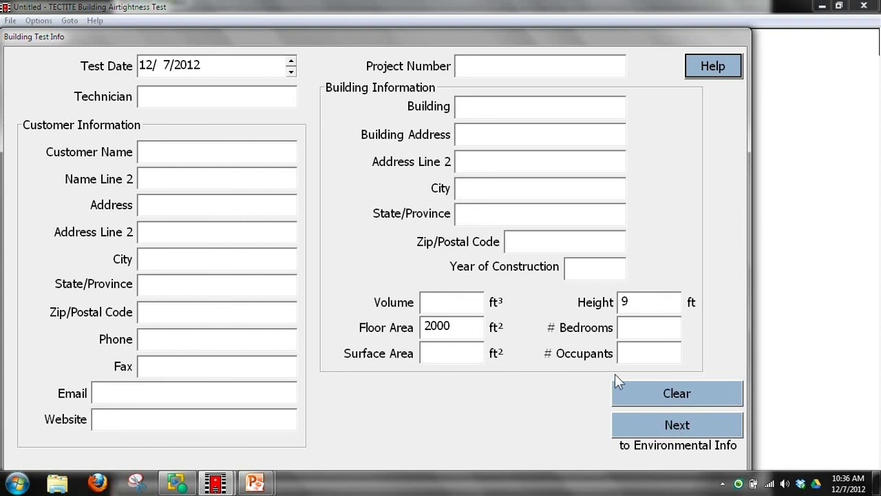
pyautogui.click(641, 354)
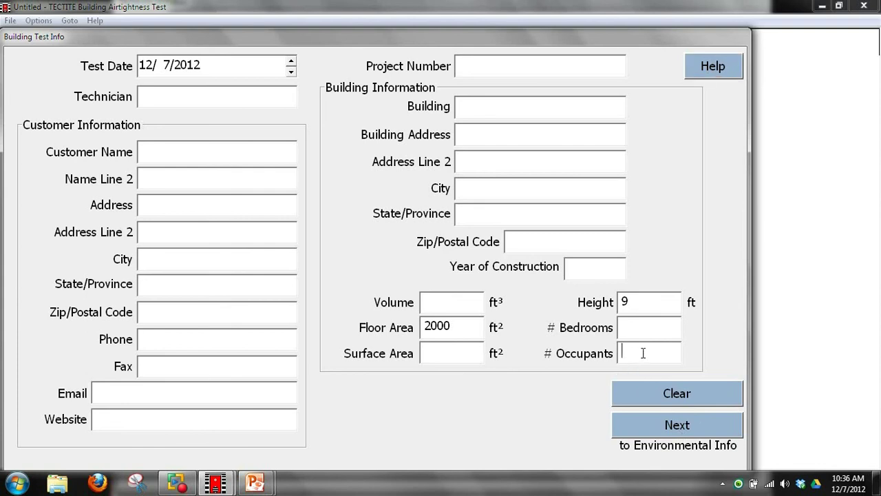
pyautogui.write('1')
pyautogui.click(632, 325)
pyautogui.write('3')
pyautogui.press('Tab')
pyautogui.click(669, 424)
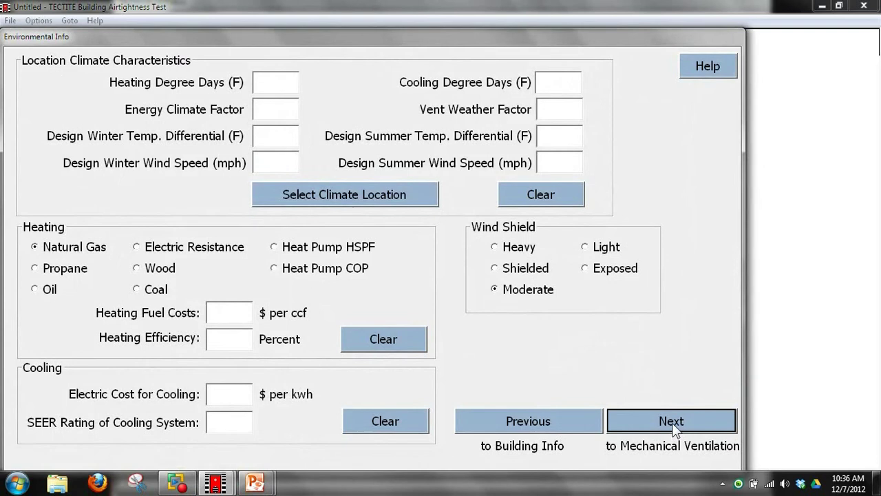
# Load the MN Minneapolis-St. Paul climate values and continue to Mechanical Ventilation.
pyautogui.click(318, 194)
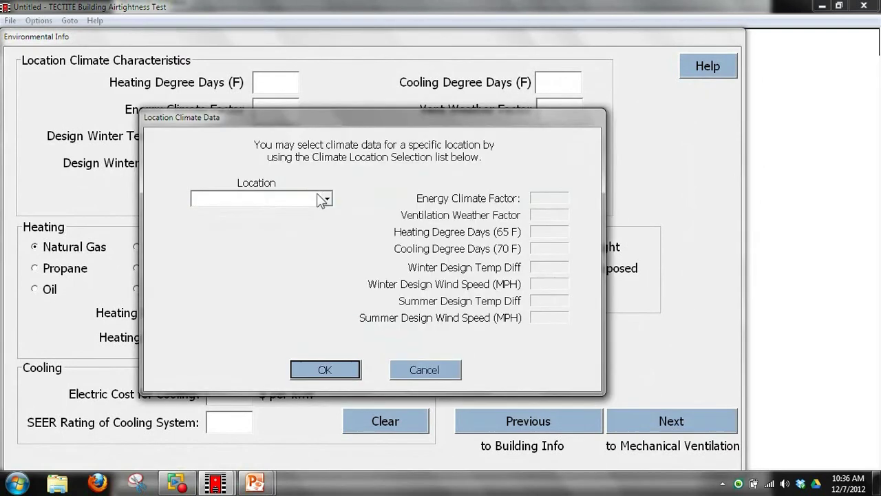
pyautogui.click(331, 197)
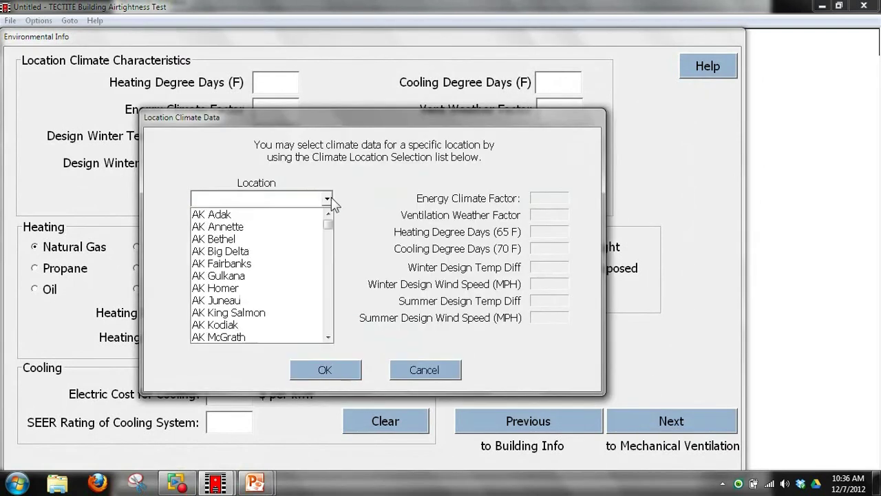
pyautogui.click(331, 321)
pyautogui.click(331, 320)
pyautogui.click(331, 321)
pyautogui.click(331, 321)
pyautogui.click(331, 321)
pyautogui.click(331, 320)
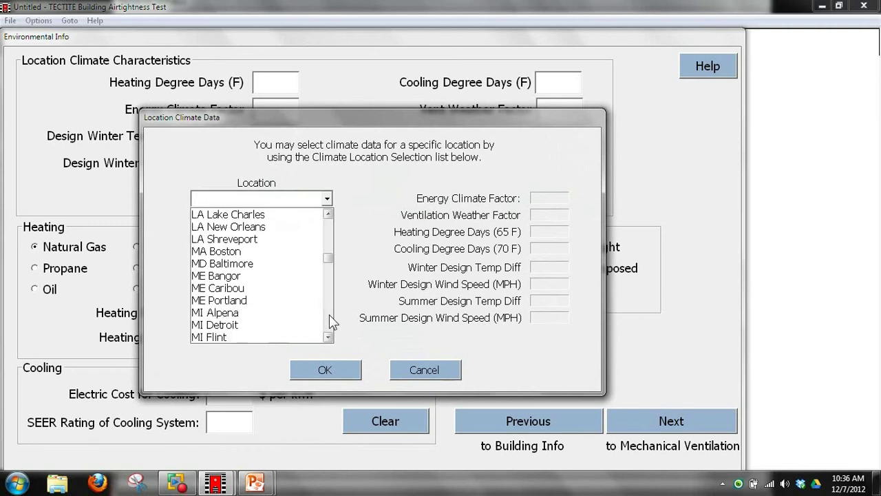
pyautogui.click(331, 321)
pyautogui.click(225, 287)
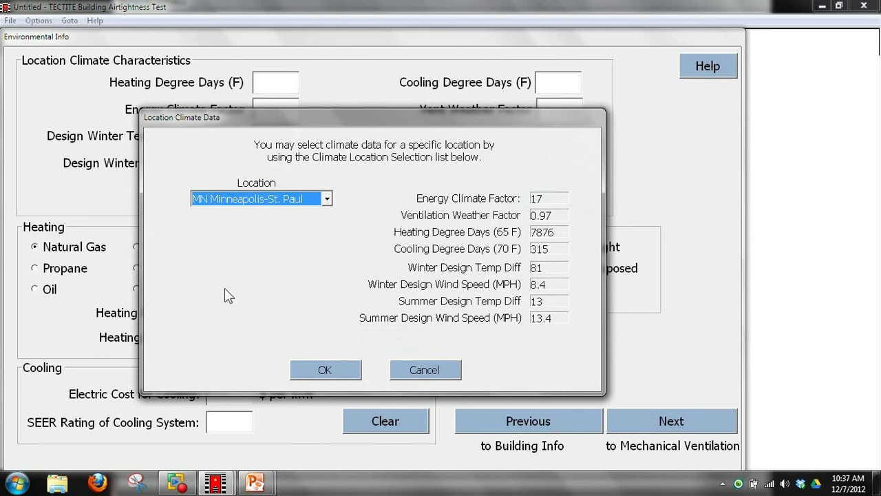
pyautogui.click(342, 370)
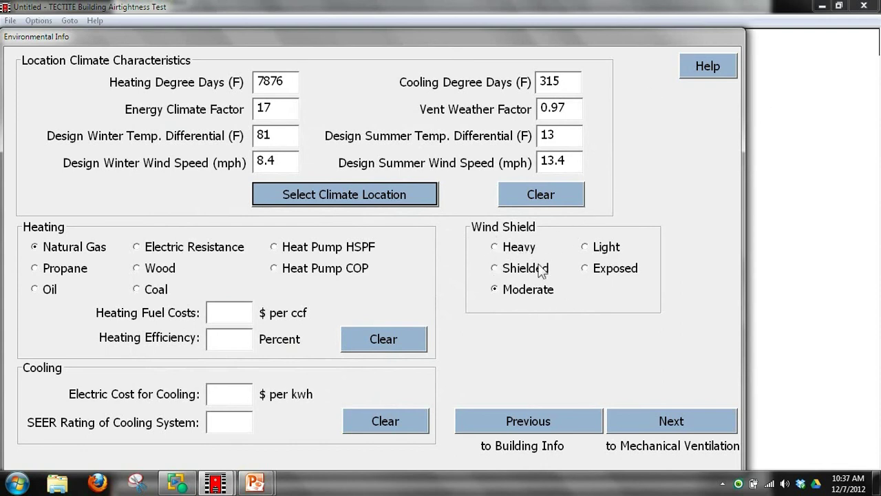
pyautogui.click(674, 426)
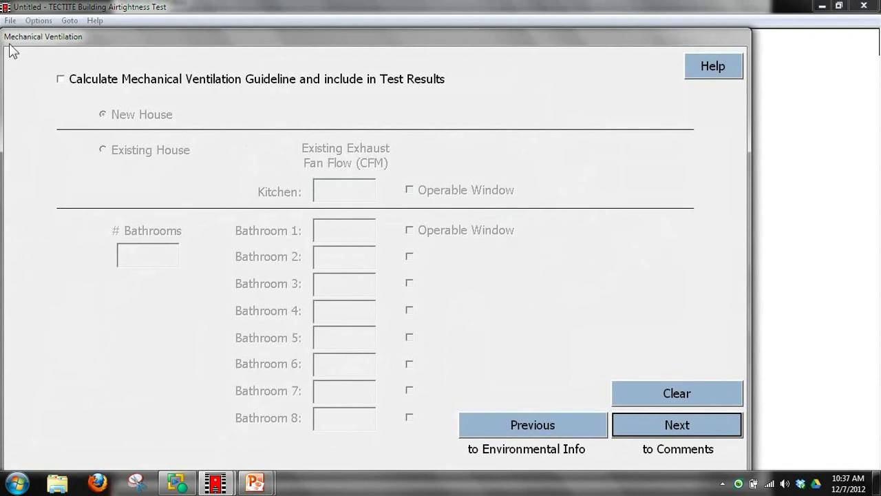
# Enable ventilation calculation for an existing house with a 60 CFM kitchen fan and operable window.
pyautogui.click(61, 79)
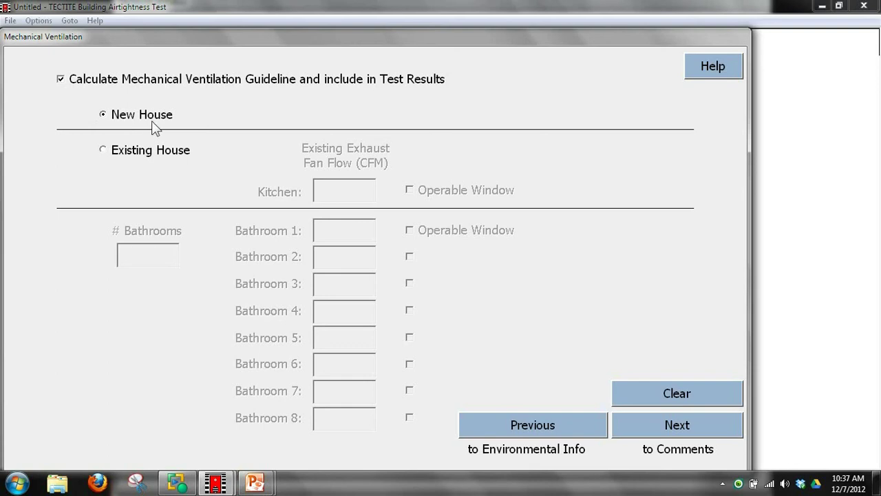
pyautogui.click(104, 152)
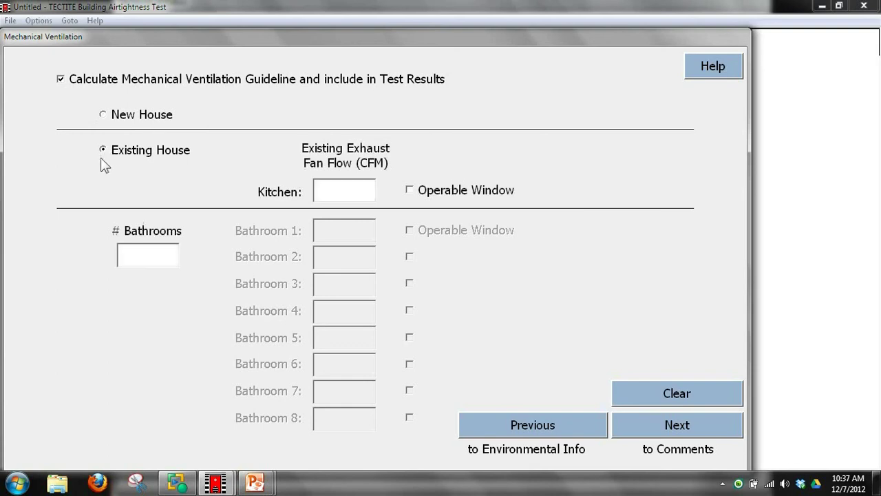
pyautogui.click(343, 184)
pyautogui.write('60')
pyautogui.click(409, 190)
# Add one bathroom with a 30 CFM exhaust fan and an operable window.
pyautogui.click(145, 263)
pyautogui.write('1')
pyautogui.click(352, 231)
pyautogui.write('30')
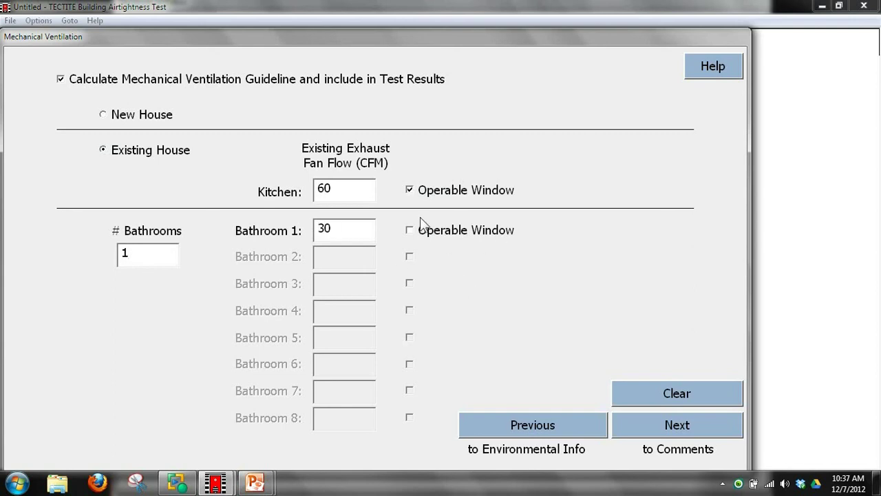
pyautogui.click(410, 232)
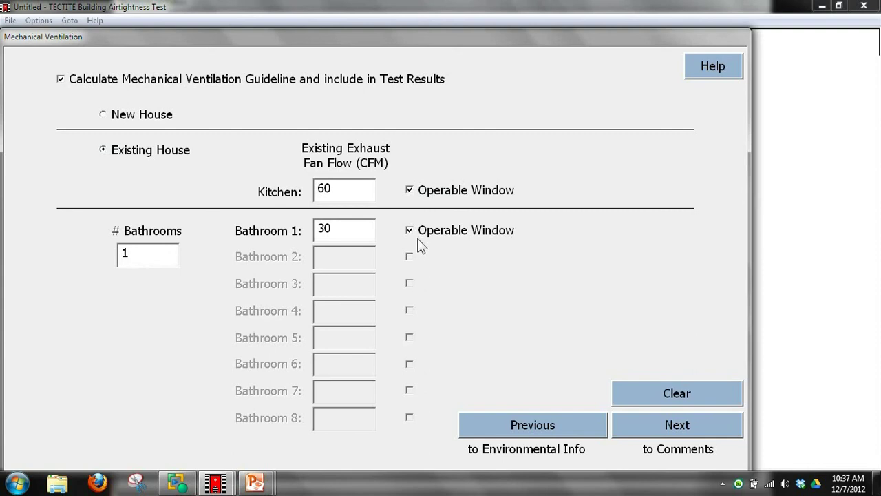
# Pass the Comments page, set the test method to Manual, and go to the Test Graph.
pyautogui.click(677, 425)
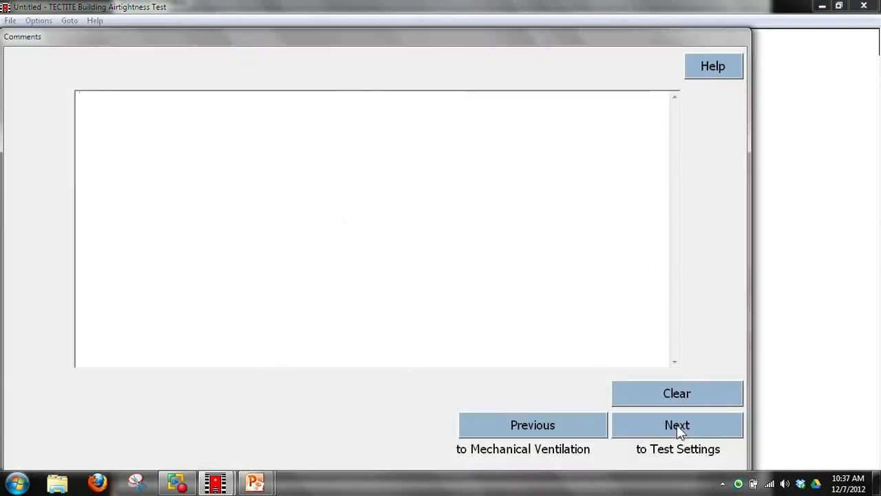
pyautogui.click(676, 424)
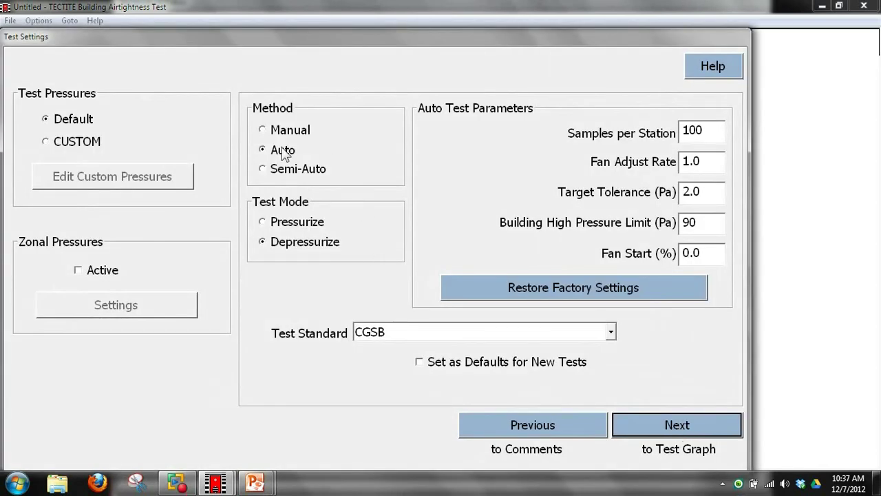
pyautogui.click(262, 130)
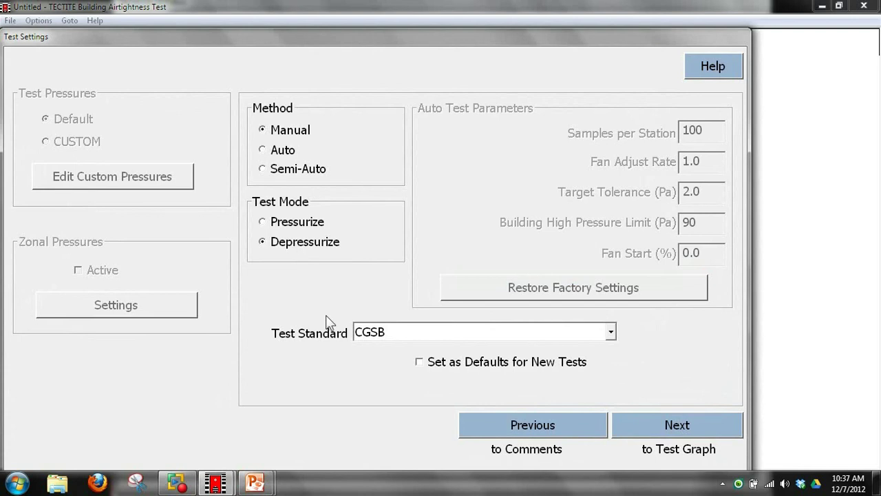
pyautogui.click(671, 424)
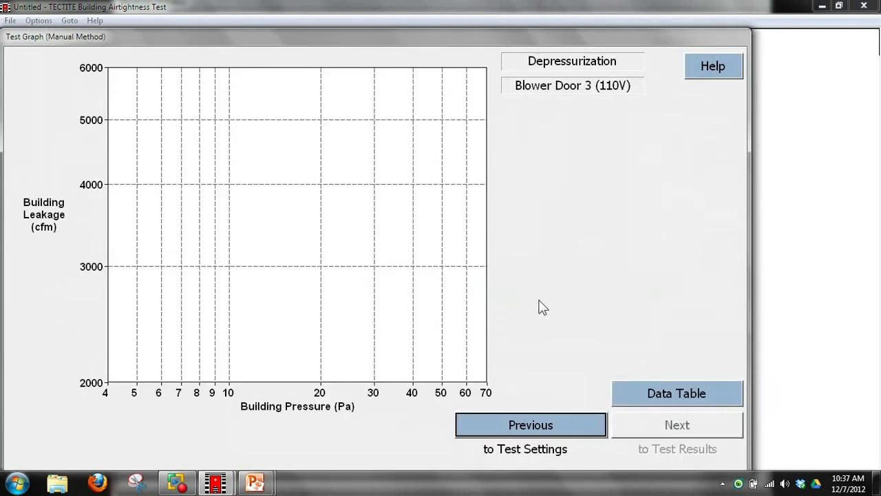
# In the data table, set both pre-test and post-test baseline pressures to 0.
pyautogui.click(676, 390)
pyautogui.click(73, 132)
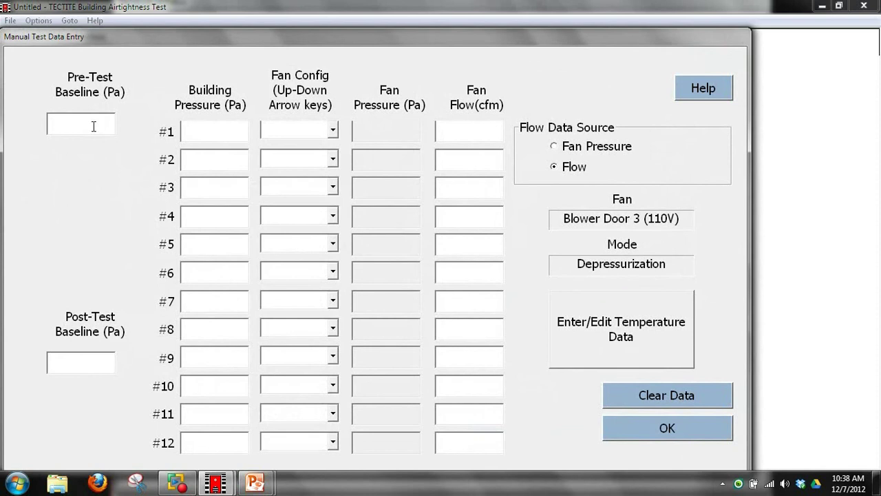
pyautogui.write('0')
pyautogui.click(62, 361)
pyautogui.write('0')
# Enter station #1 as -50 Pa building pressure, Ring A, and 2000 cfm fan flow.
pyautogui.click(211, 130)
pyautogui.write('-50')
pyautogui.click(333, 131)
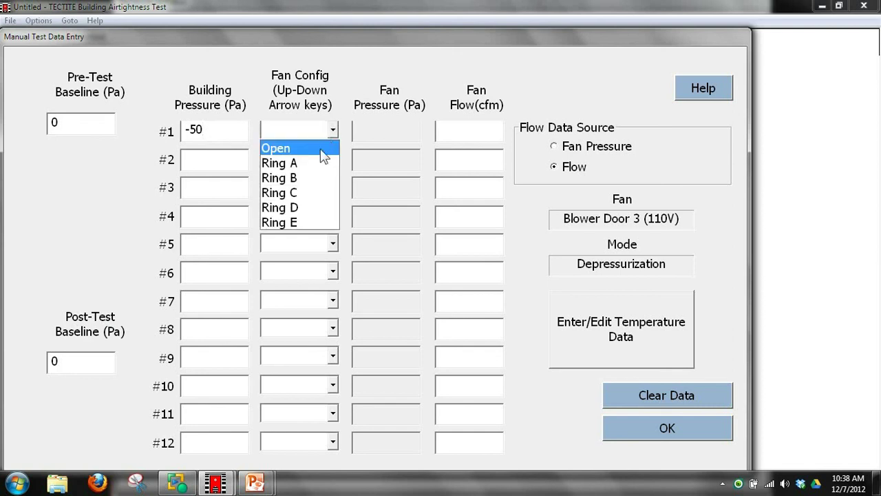
pyautogui.click(313, 164)
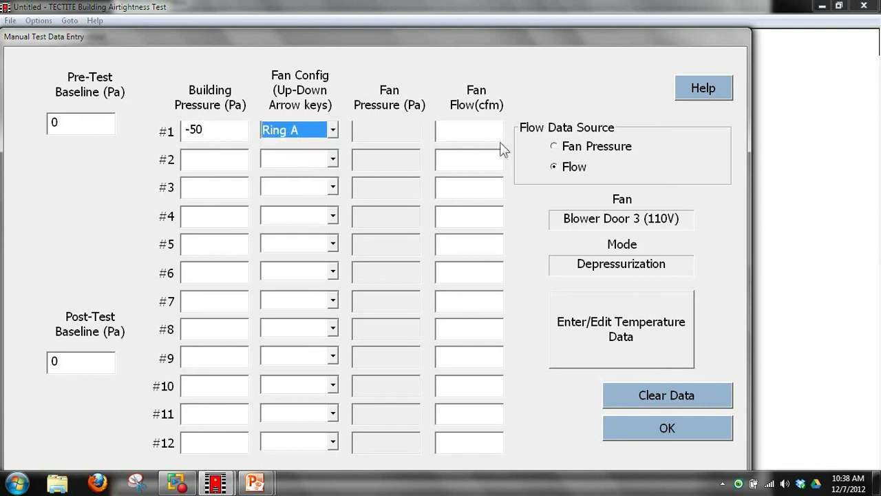
pyautogui.click(469, 128)
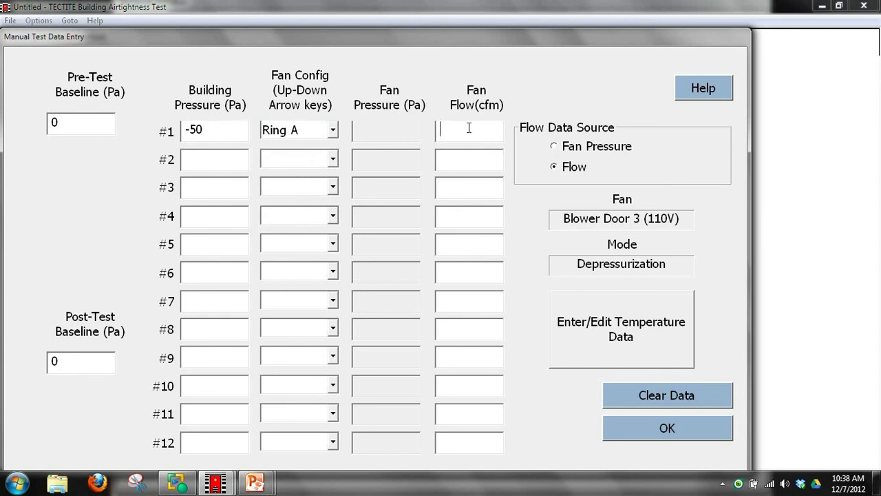
pyautogui.write('2000')
# Enter a 70° indoor temperature and accept the data to return to the graph.
pyautogui.click(580, 354)
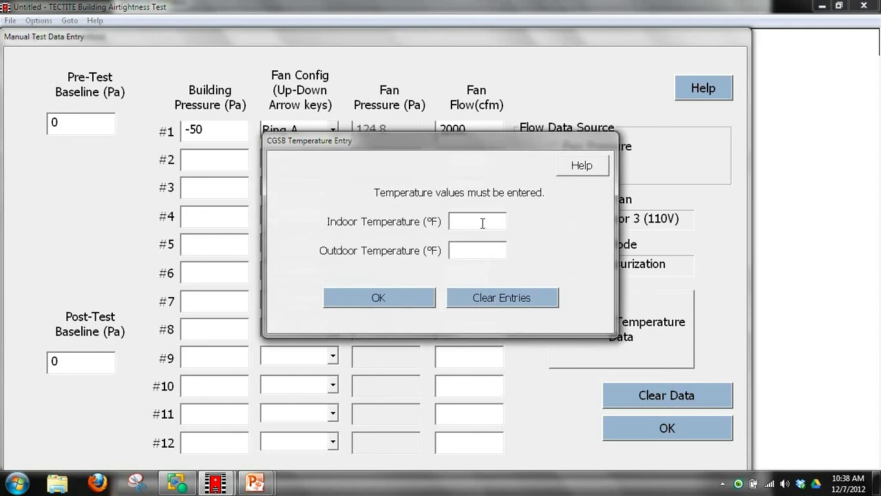
pyautogui.write('70')
pyautogui.press('Tab')
pyautogui.click(379, 299)
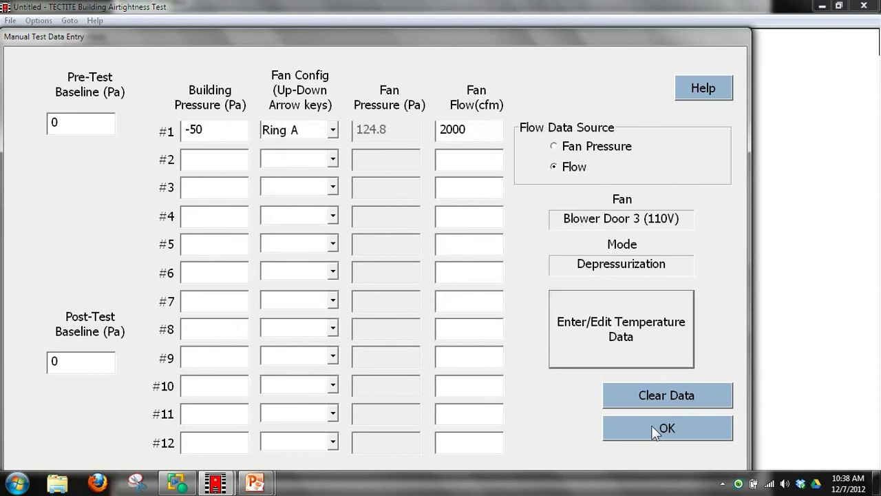
pyautogui.click(654, 430)
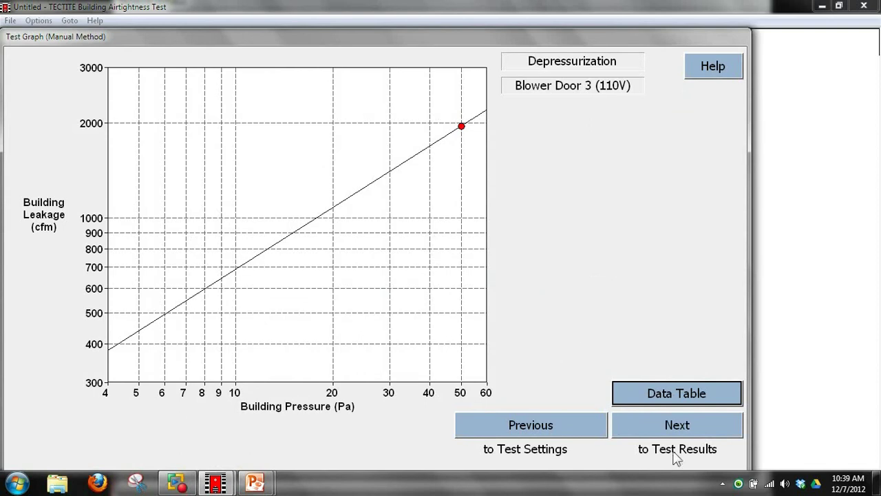
# Advance to the Test Results page showing 1962 CFM50 and C = 154.3.
pyautogui.click(674, 423)
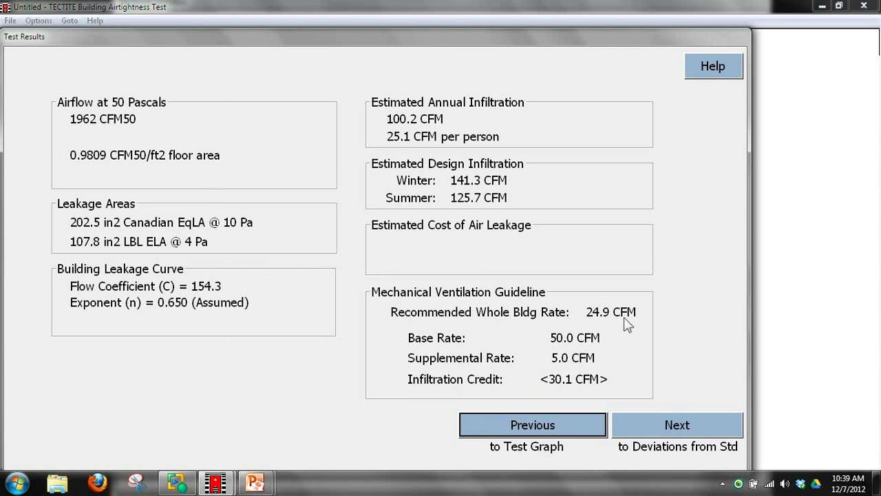
# Open the Detailed Report preview from File > Preview Report.
pyautogui.click(11, 22)
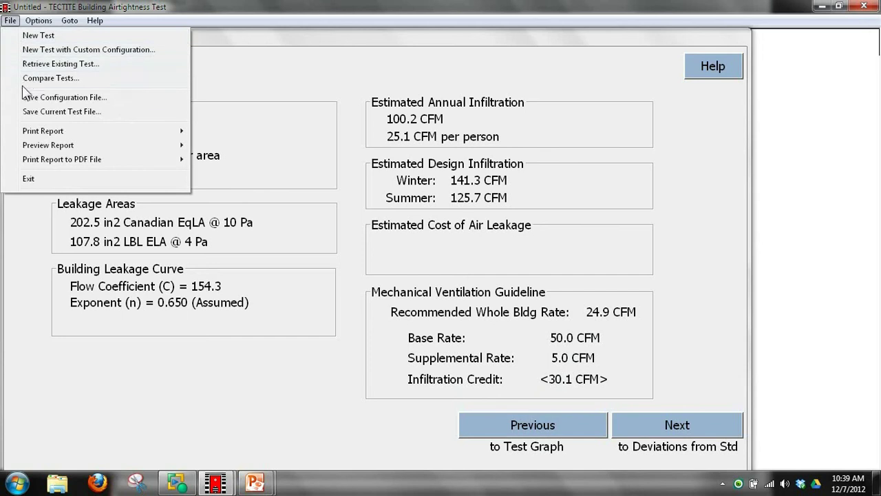
pyautogui.moveTo(68, 146)
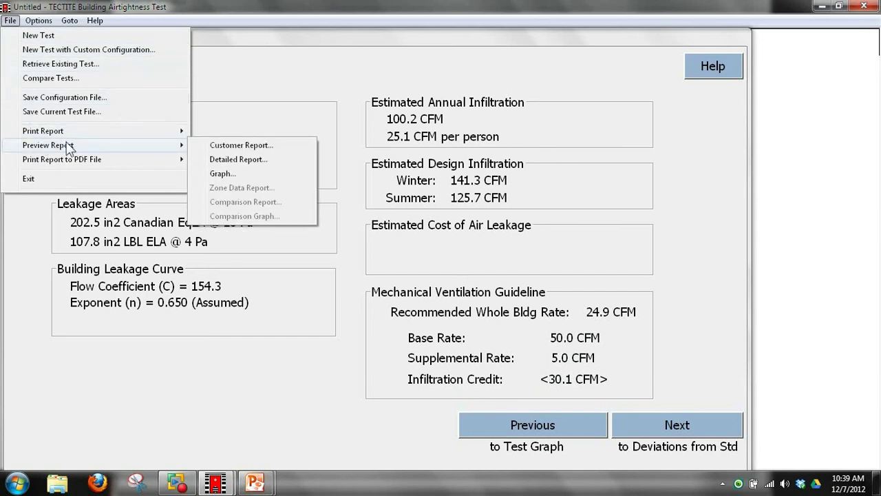
pyautogui.click(232, 162)
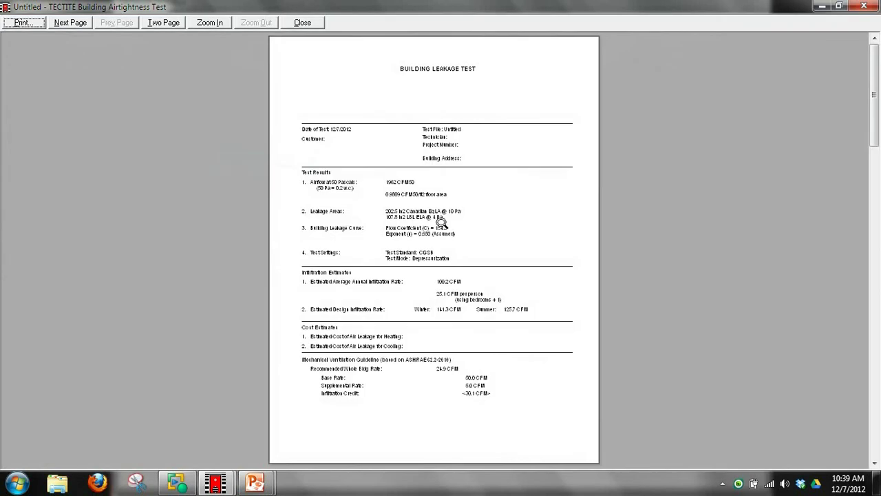
# Zoom the Building Leakage Test report preview in twice and scroll down page 1.
pyautogui.click(441, 221)
pyautogui.click(442, 222)
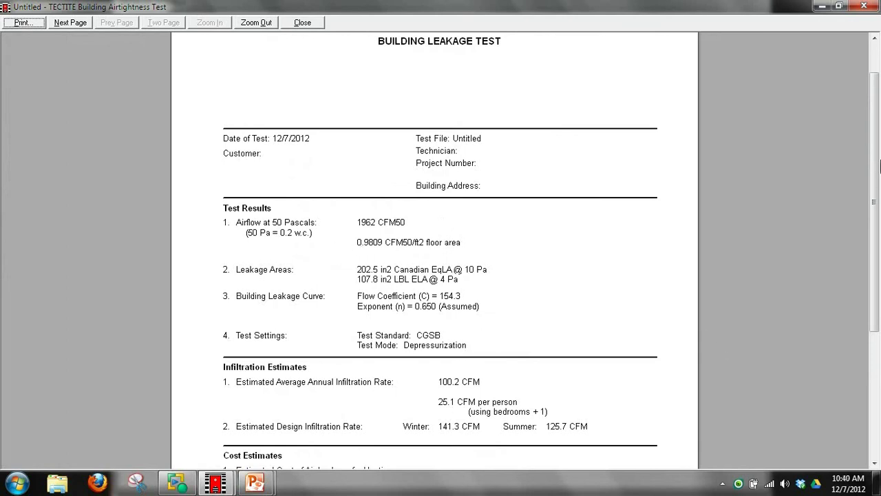
pyautogui.moveTo(876, 169); pyautogui.dragTo(877, 314)
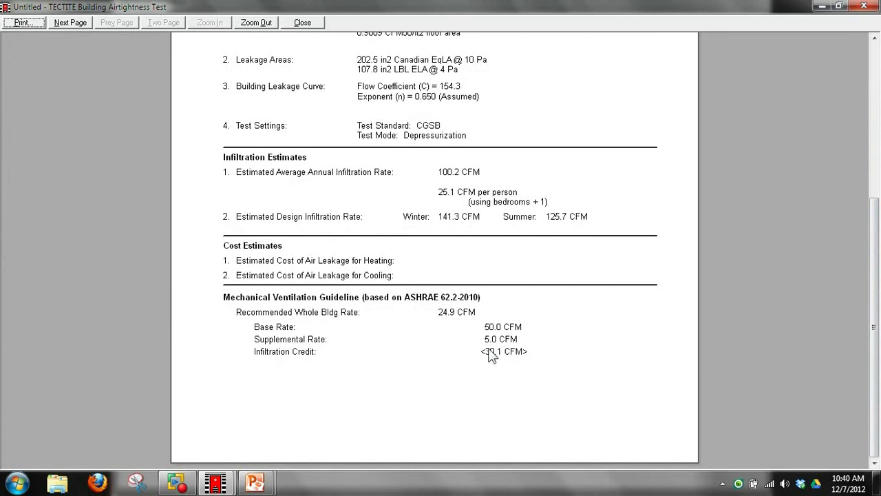
# Read pages 2 and 3 with the data points, then go back to page 1.
pyautogui.click(65, 23)
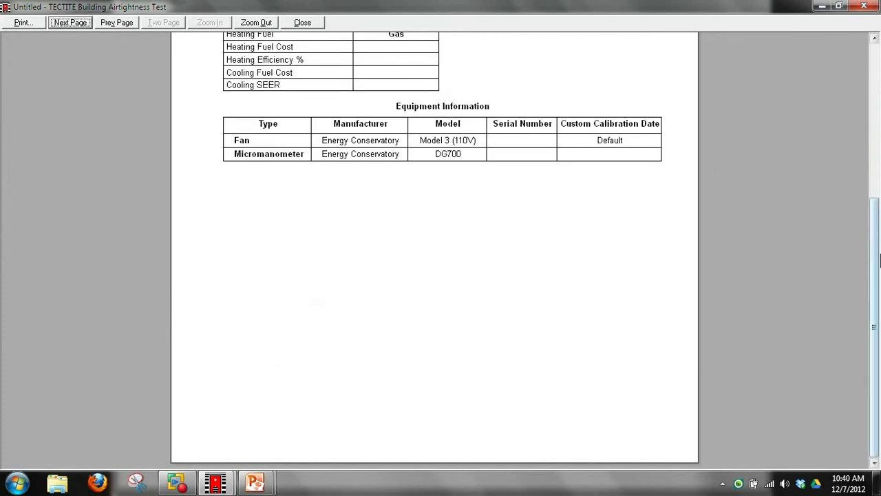
pyautogui.moveTo(876, 264); pyautogui.dragTo(877, 127)
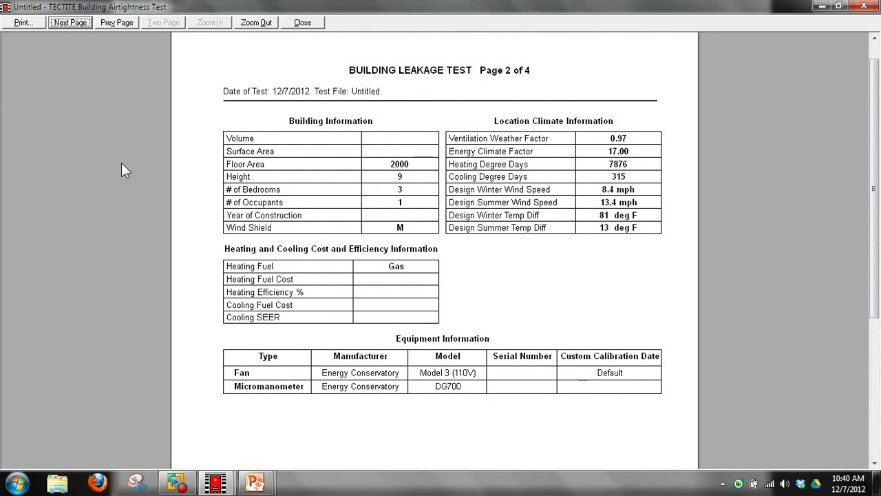
pyautogui.click(60, 22)
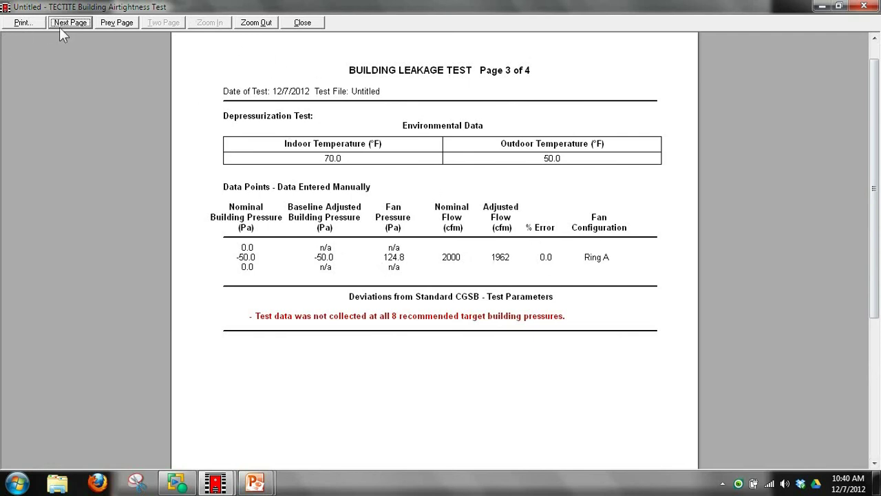
pyautogui.click(117, 26)
pyautogui.click(118, 27)
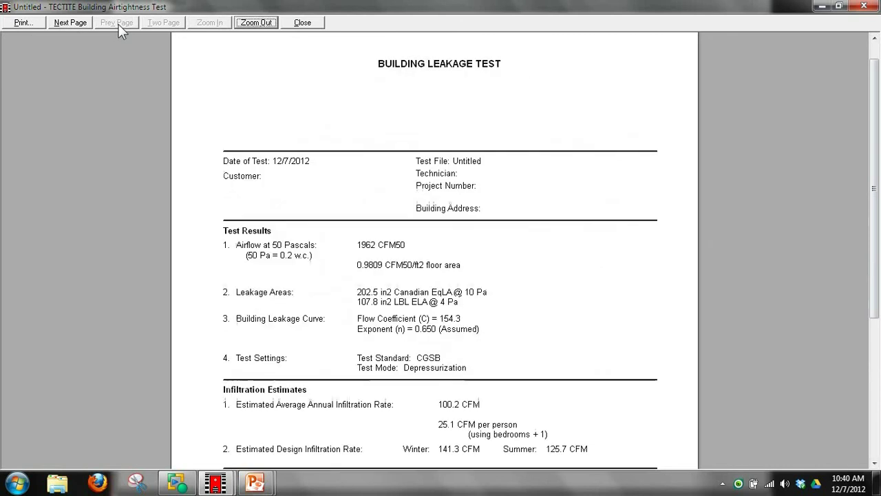